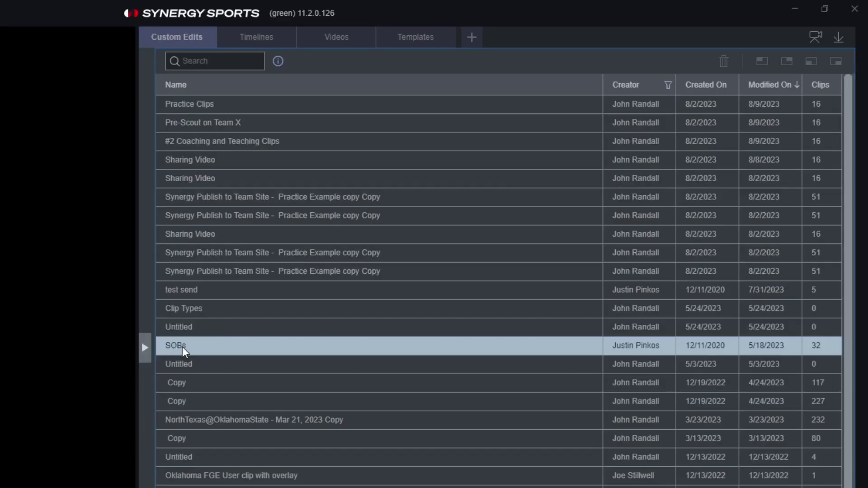
# - Expand and widen the folder panel, and create a folder named Demo 1 under Custom Edits
pyautogui.click(146, 347)
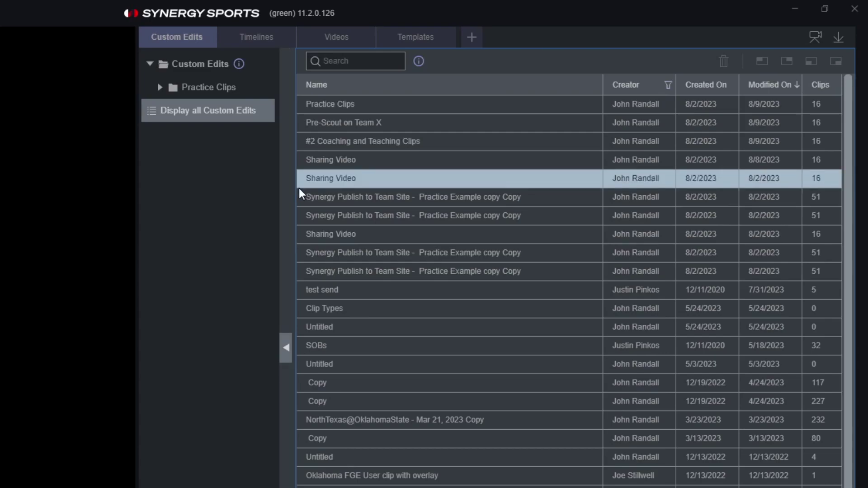
pyautogui.moveTo(202, 60)
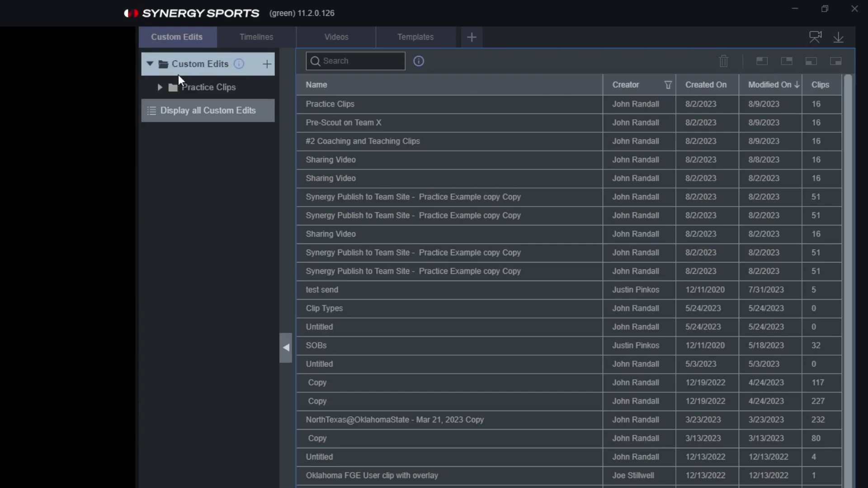
pyautogui.click(190, 64)
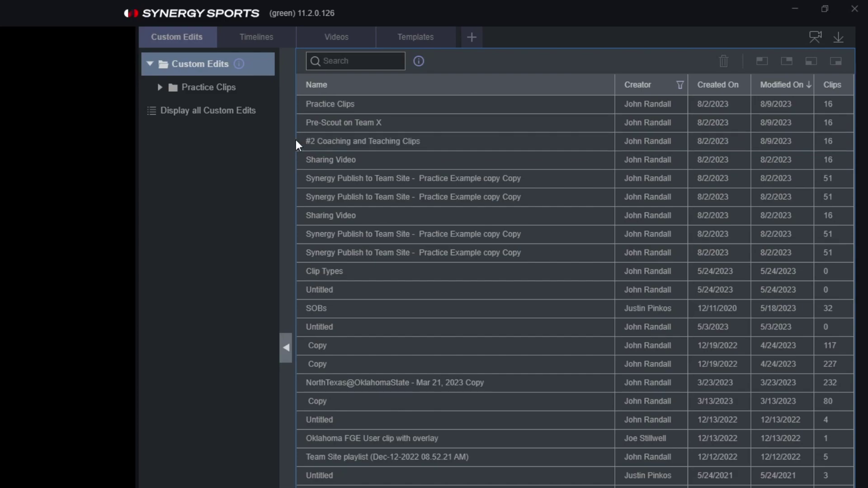
pyautogui.moveTo(294, 140); pyautogui.dragTo(381, 140)
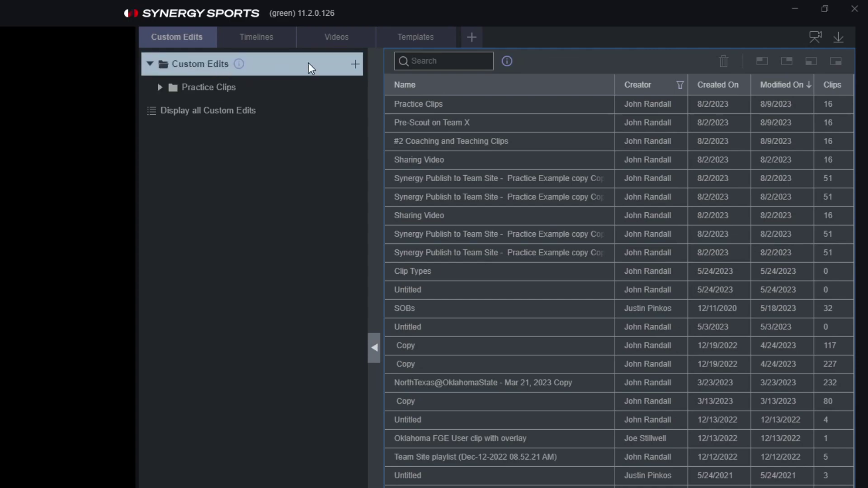
pyautogui.click(355, 65)
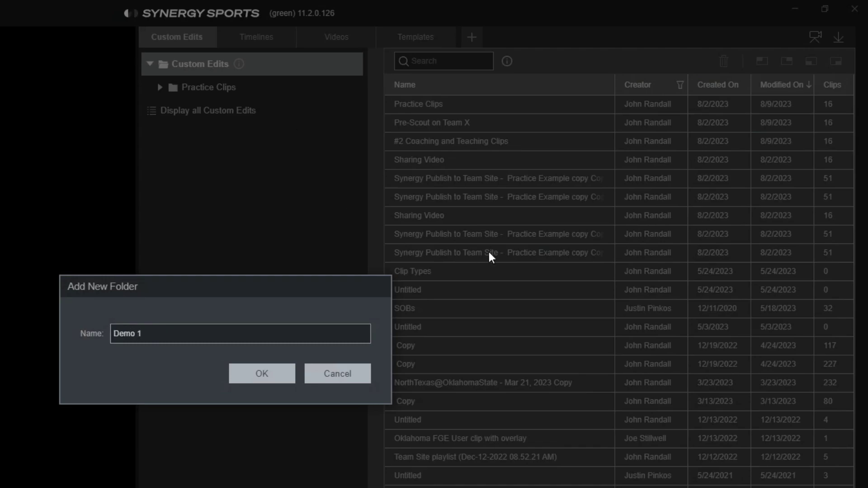
pyautogui.click(283, 373)
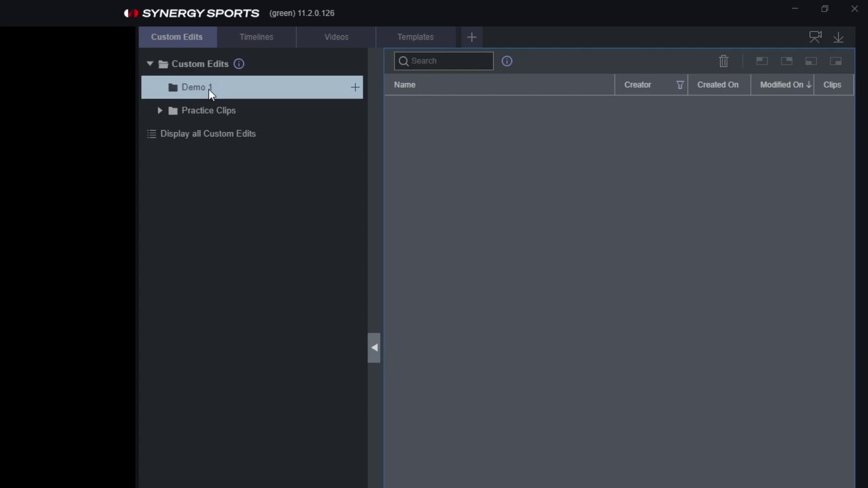
# - Move the Practice Clips edit from Custom Edits into the Demo 1 folder and view that folder's contents
pyautogui.click(210, 63)
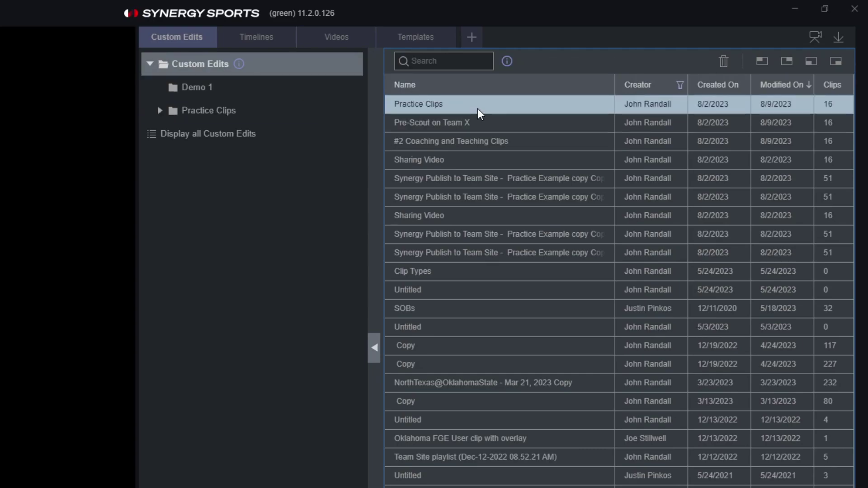
pyautogui.moveTo(476, 103); pyautogui.dragTo(213, 80)
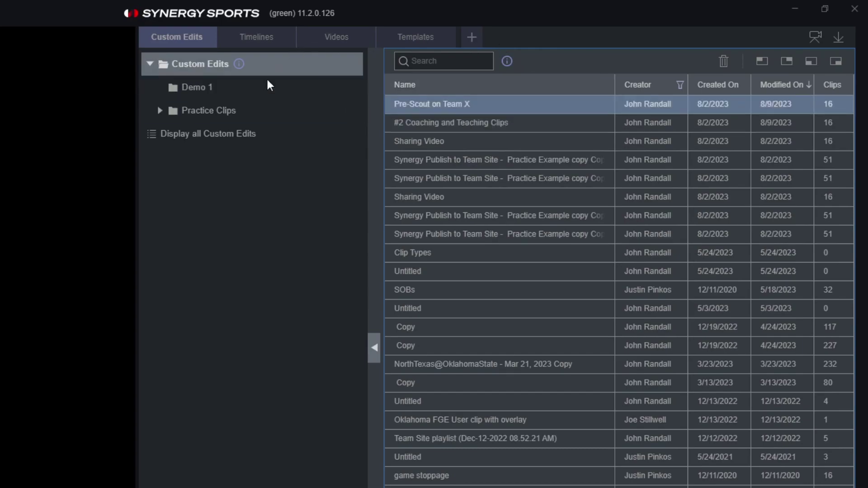
pyautogui.click(213, 83)
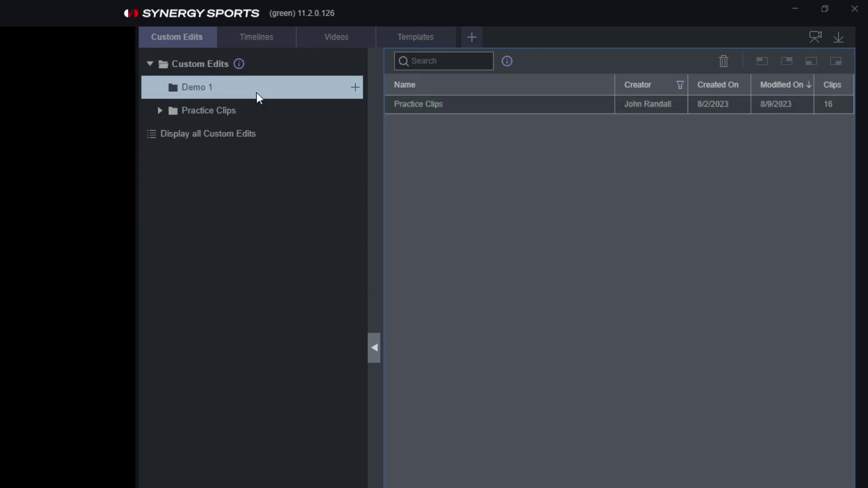
pyautogui.click(438, 108)
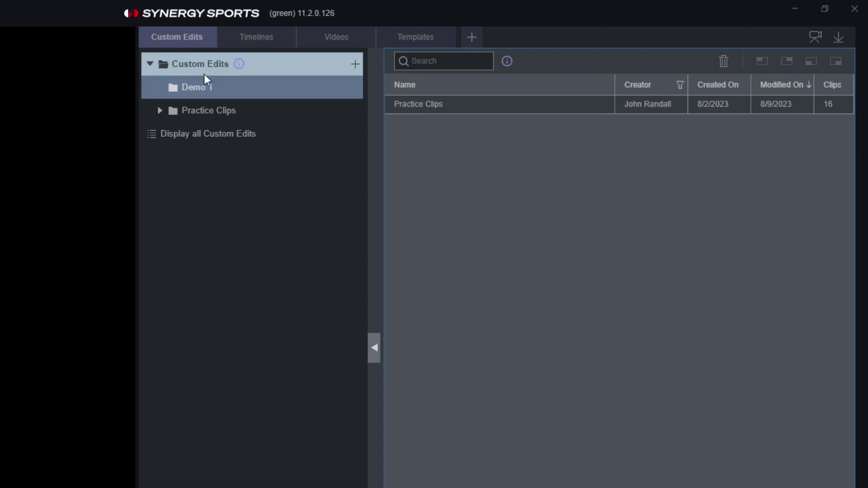
# - Create a subfolder named Example A inside Demo 1, and collapse and re-expand Demo 1
pyautogui.click(355, 87)
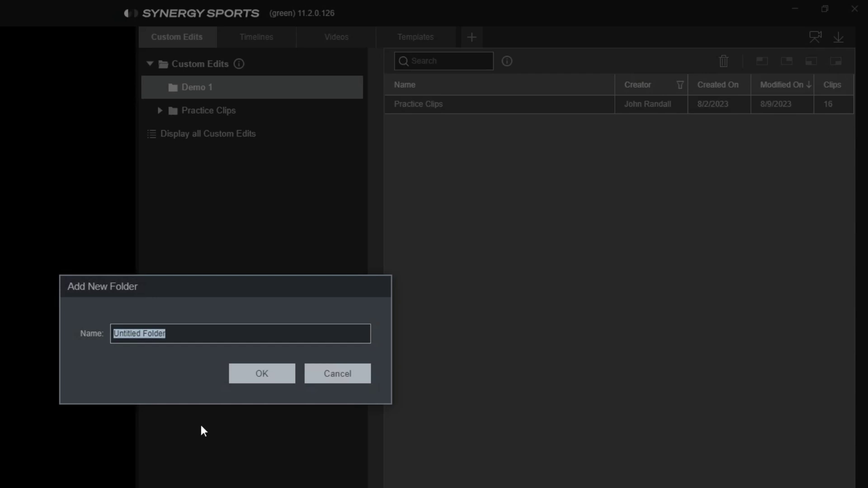
pyautogui.write('Example A')
pyautogui.click(251, 378)
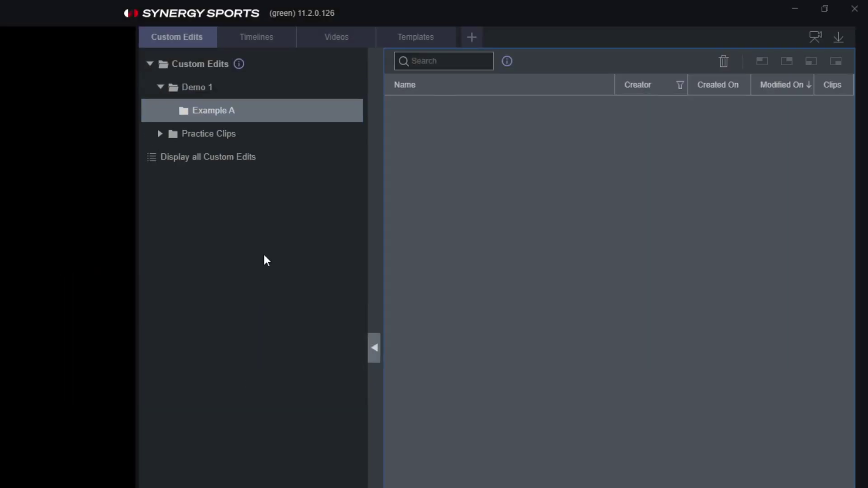
pyautogui.click(211, 86)
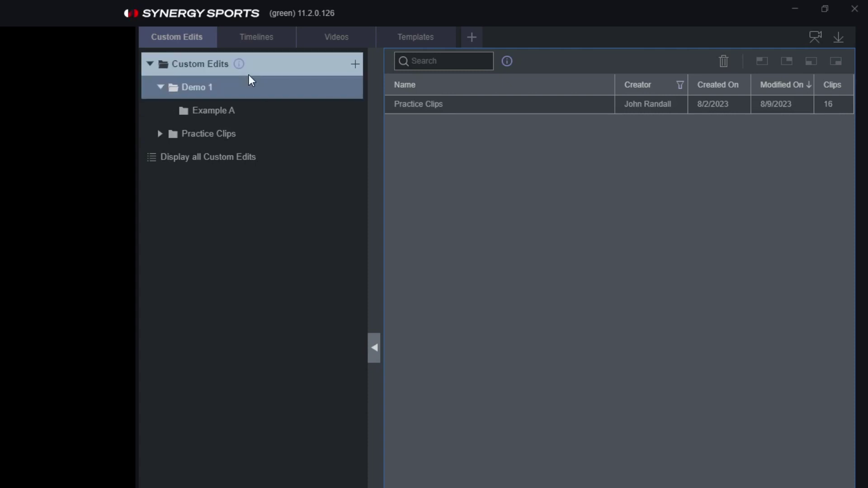
pyautogui.click(228, 111)
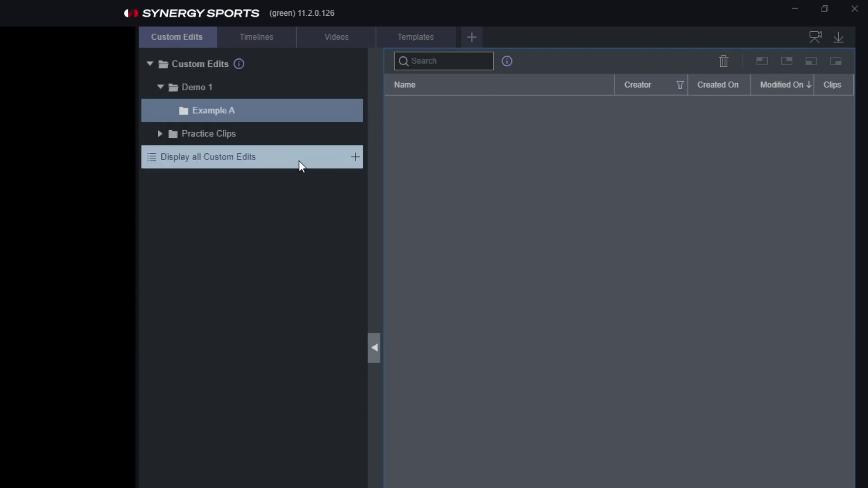
pyautogui.click(161, 88)
pyautogui.click(160, 86)
pyautogui.click(236, 120)
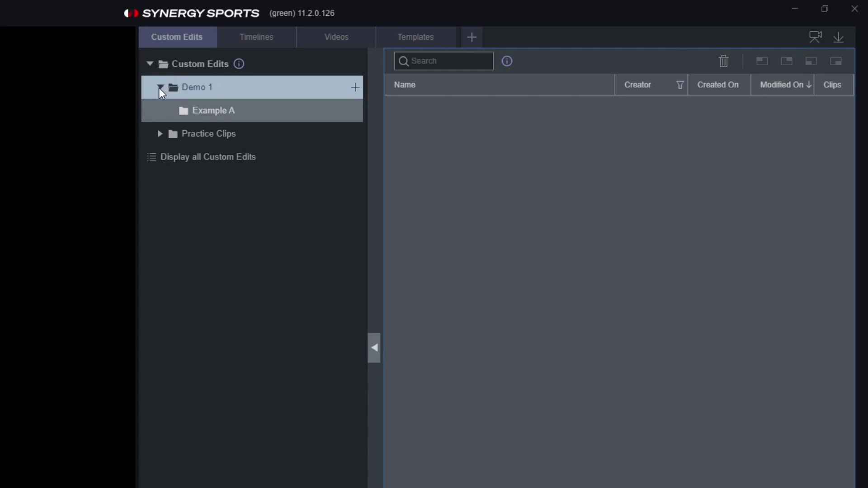
# - Move the upper Sharing Video edit from Custom Edits into the Example A subfolder and view the contents of Demo 1 and Example A
pyautogui.click(205, 63)
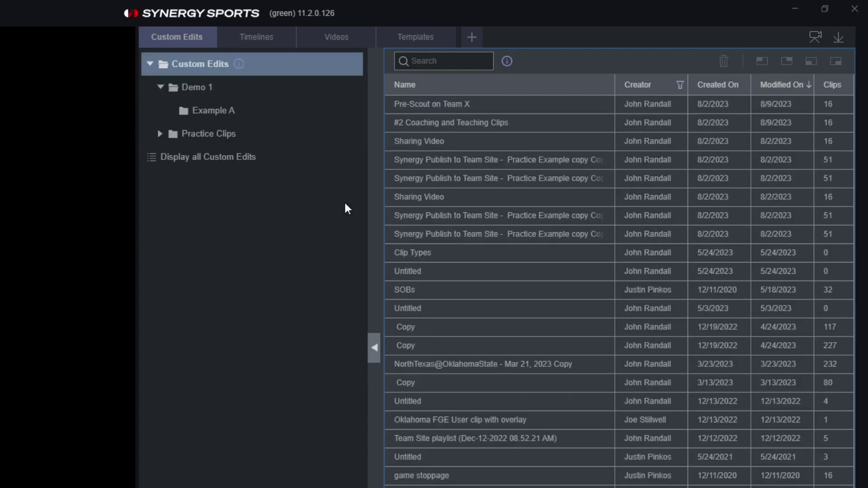
pyautogui.click(481, 261)
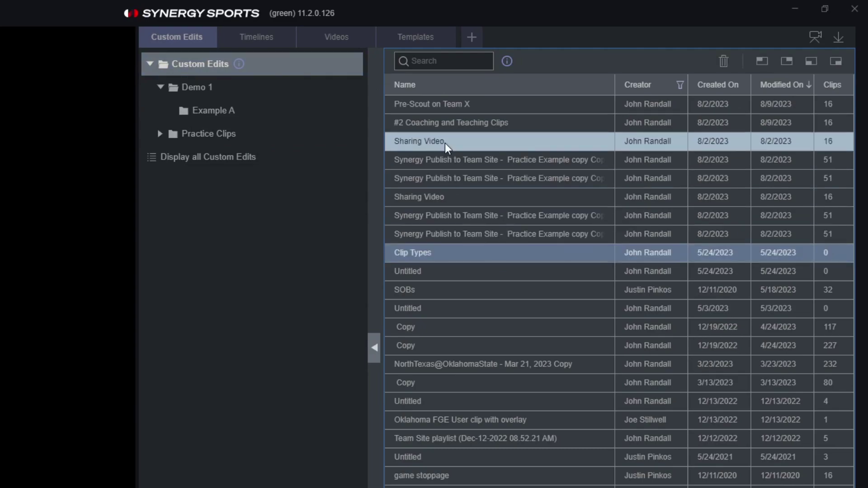
pyautogui.click(429, 143)
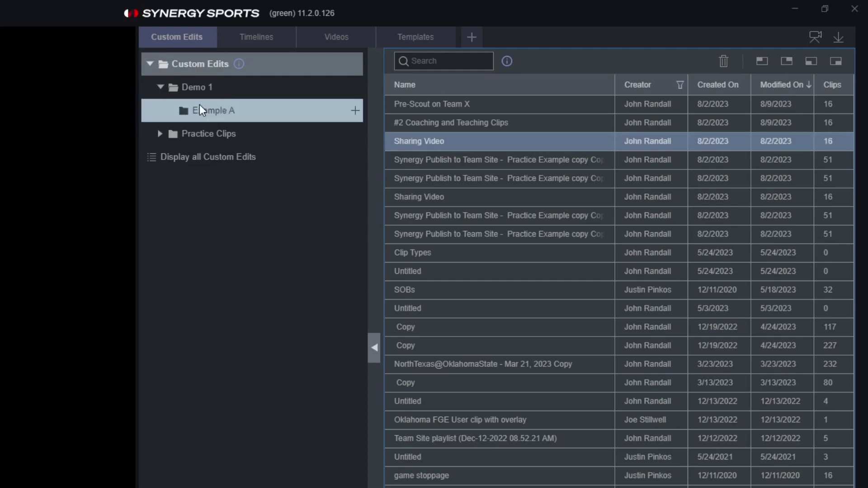
pyautogui.moveTo(199, 104); pyautogui.dragTo(199, 105)
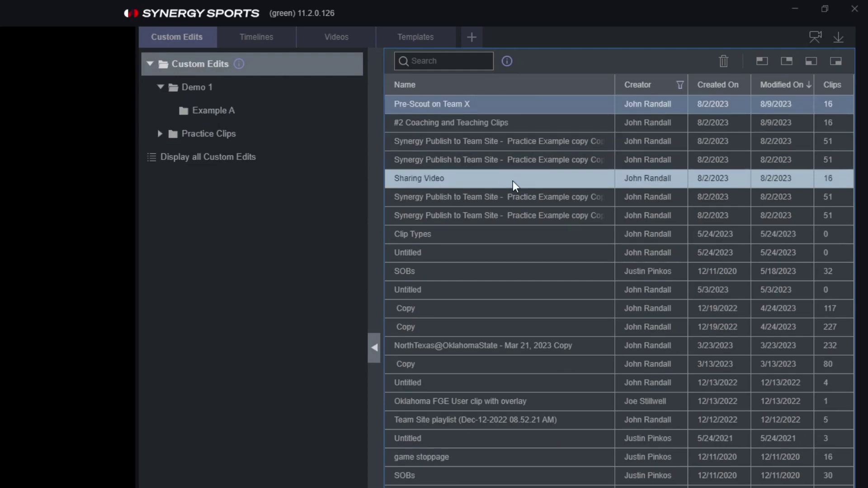
pyautogui.click(206, 87)
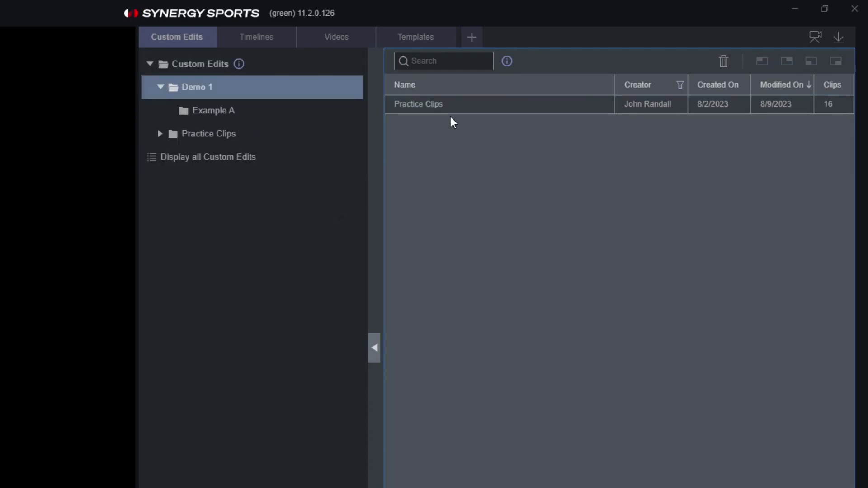
pyautogui.click(226, 110)
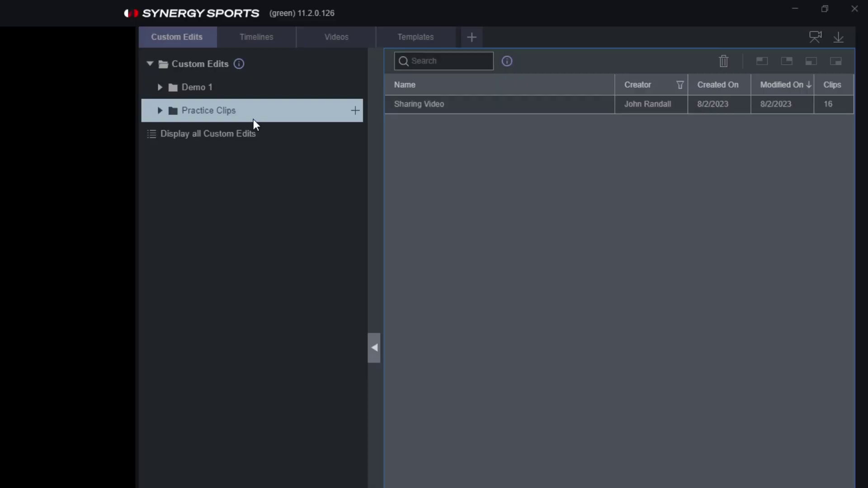
# - Create a folder named Player #10 directly under Custom Edits
pyautogui.click(216, 68)
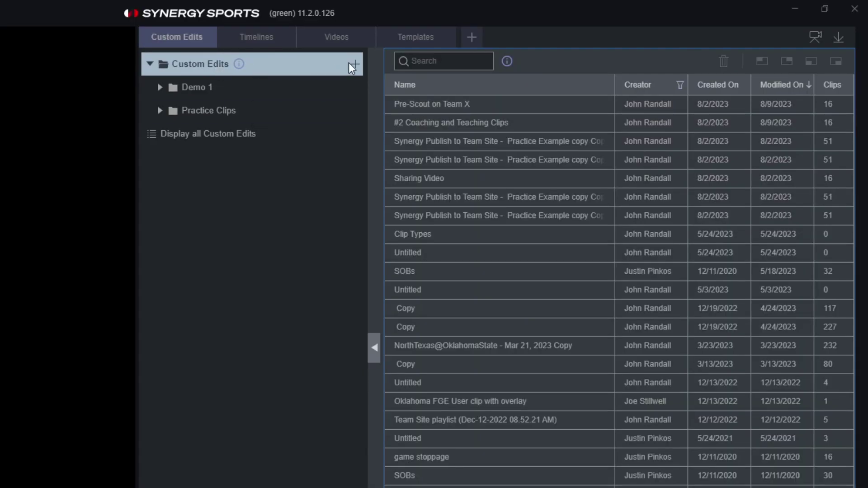
pyautogui.click(356, 64)
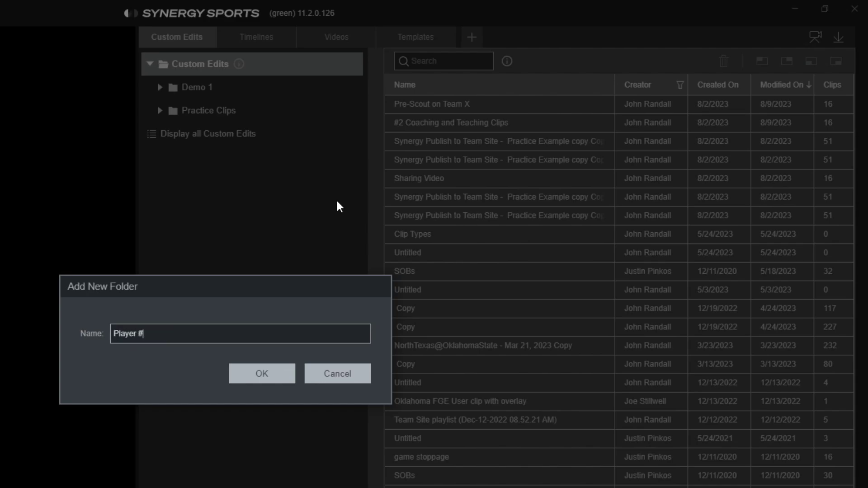
pyautogui.click(265, 367)
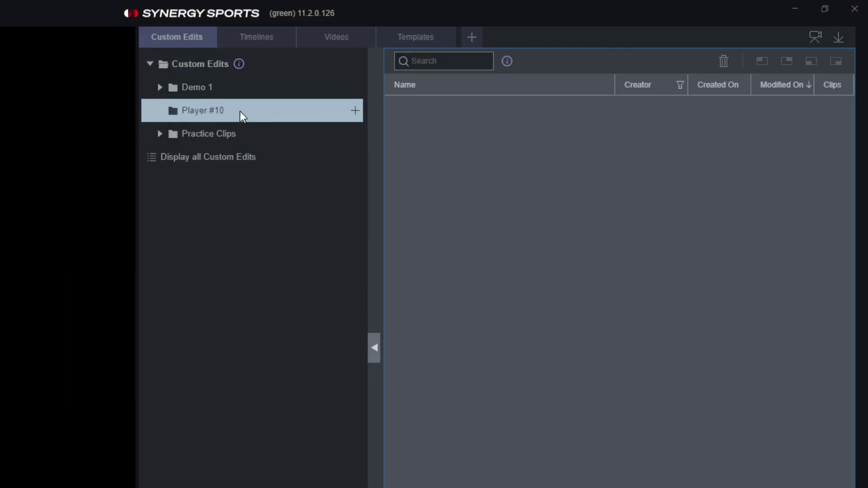
# - Create a subfolder named Player #5 inside Demo 1, and view the Player #10 and Player #5 folders
pyautogui.click(200, 86)
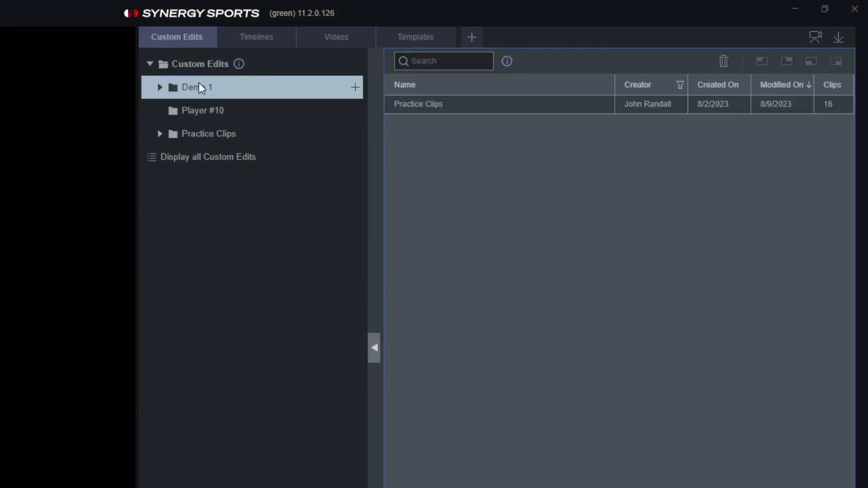
pyautogui.click(353, 88)
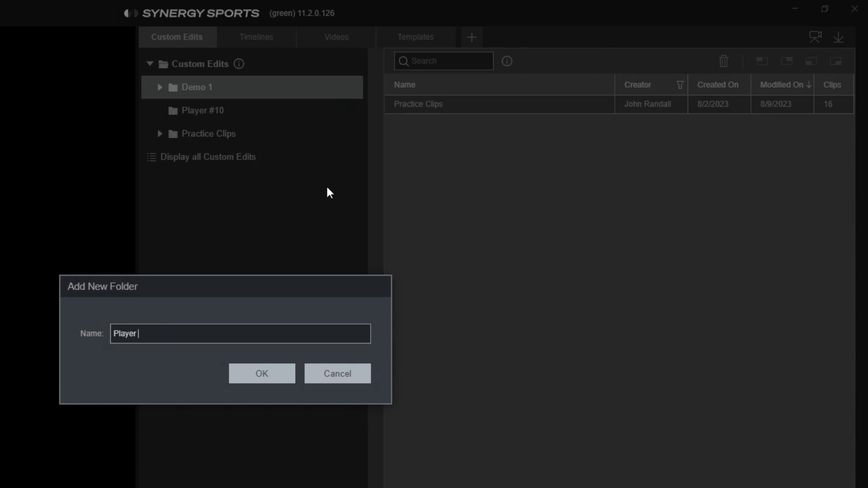
pyautogui.write('Player #5')
pyautogui.press('Return')
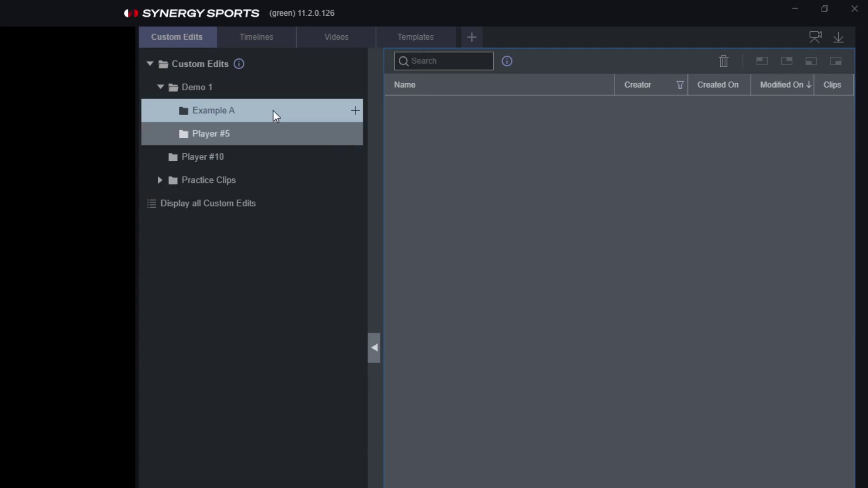
pyautogui.click(232, 150)
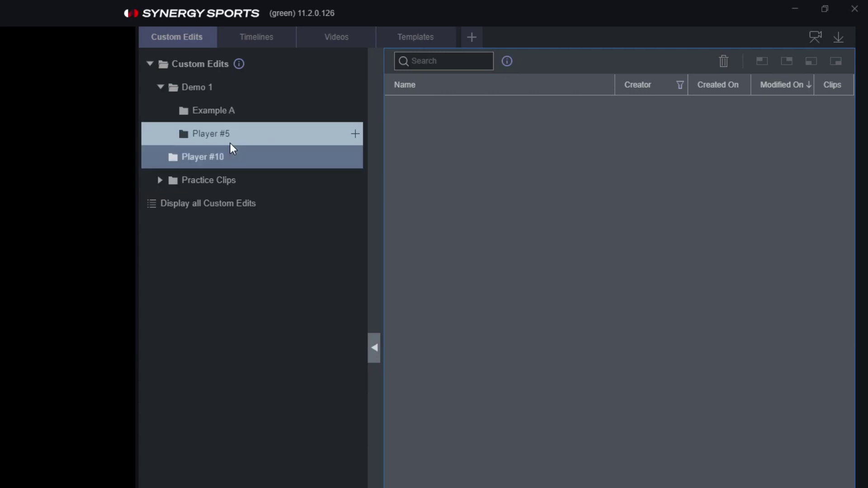
pyautogui.click(231, 142)
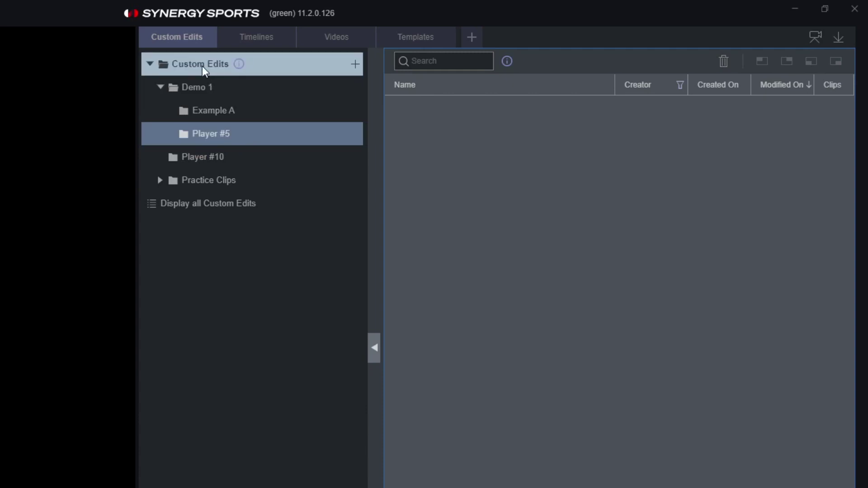
# - Move the 32-clip SOBs edit into Player #10 and the game stoppage edit into Player #5, and view both folders
pyautogui.click(195, 56)
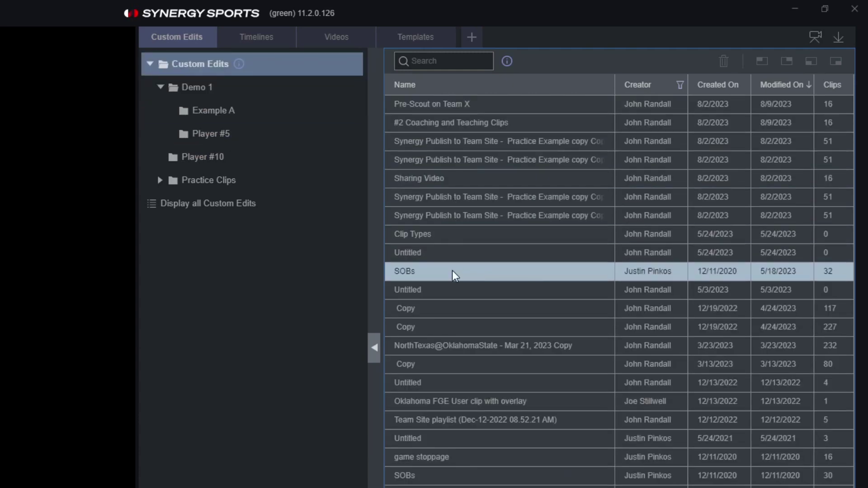
pyautogui.moveTo(444, 275); pyautogui.dragTo(214, 159)
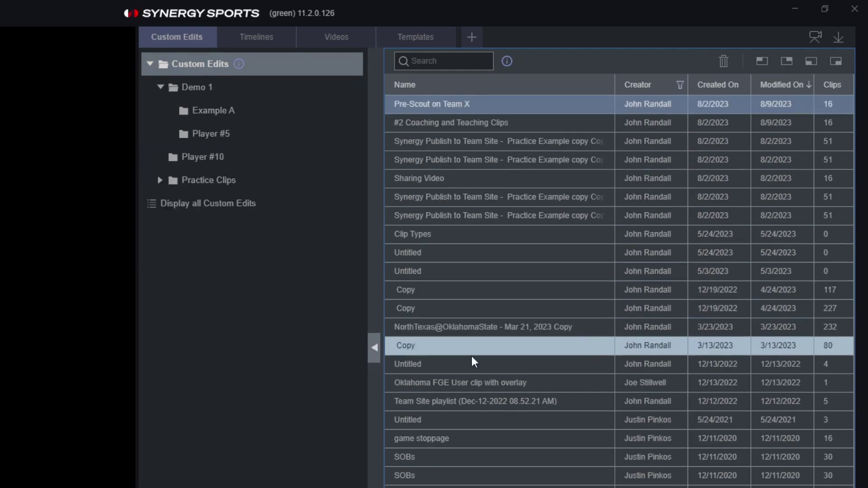
pyautogui.moveTo(454, 437); pyautogui.dragTo(216, 124)
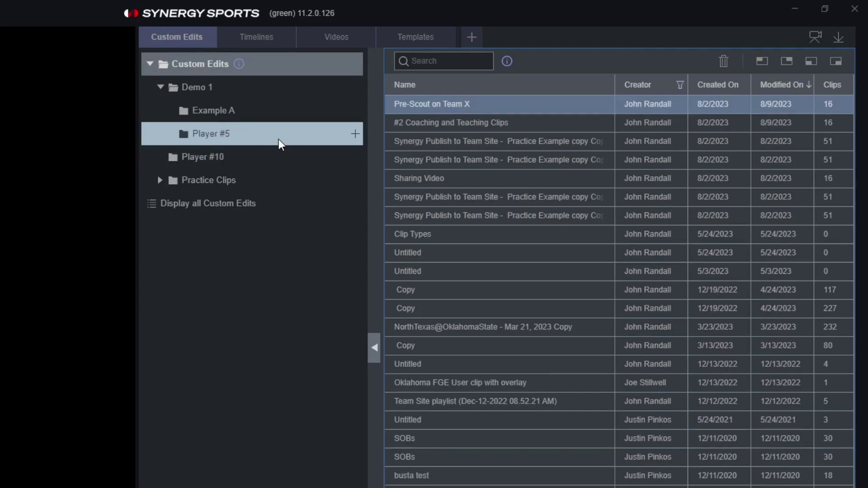
pyautogui.click(229, 135)
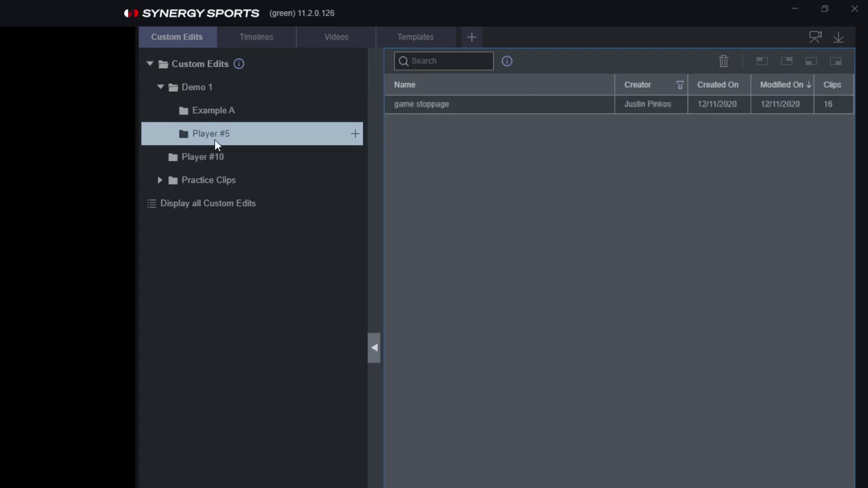
pyautogui.click(218, 158)
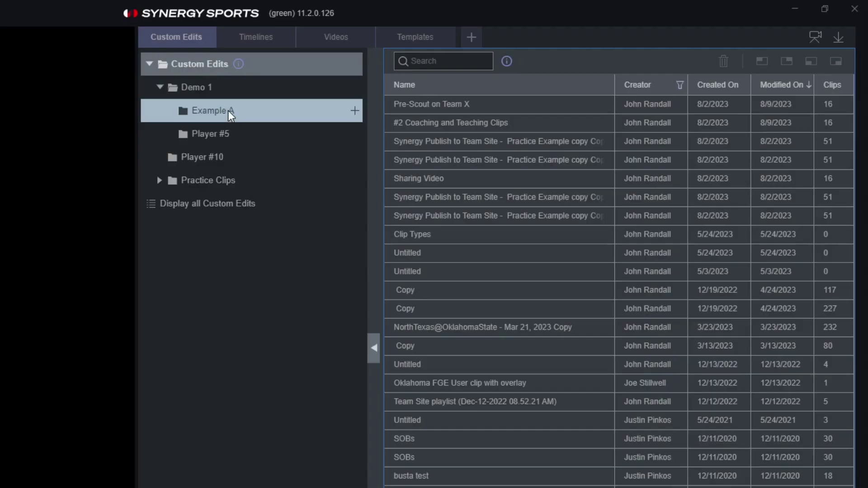
# - Move the Example A subfolder out of Demo 1 into the Player #10 folder
pyautogui.click(226, 111)
pyautogui.moveTo(231, 153); pyautogui.dragTo(213, 166)
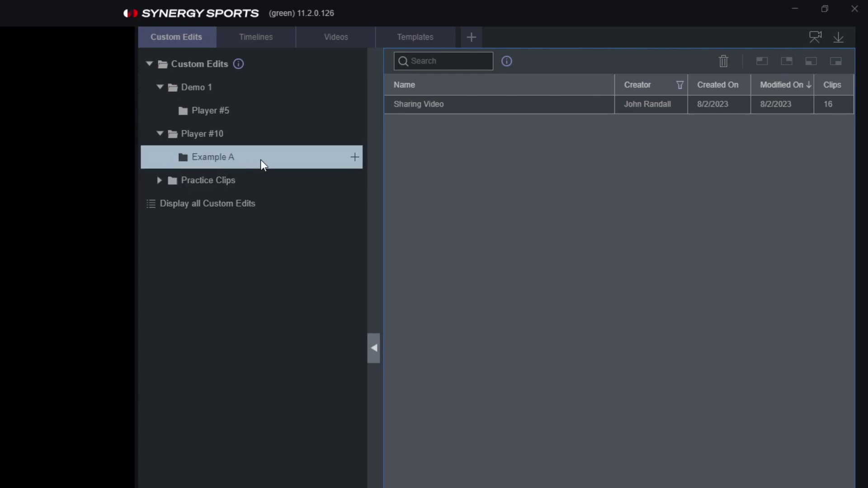
# - Move the Player #5 subfolder out of Demo 1 into the Practice Clips folder
pyautogui.moveTo(216, 109); pyautogui.dragTo(215, 139)
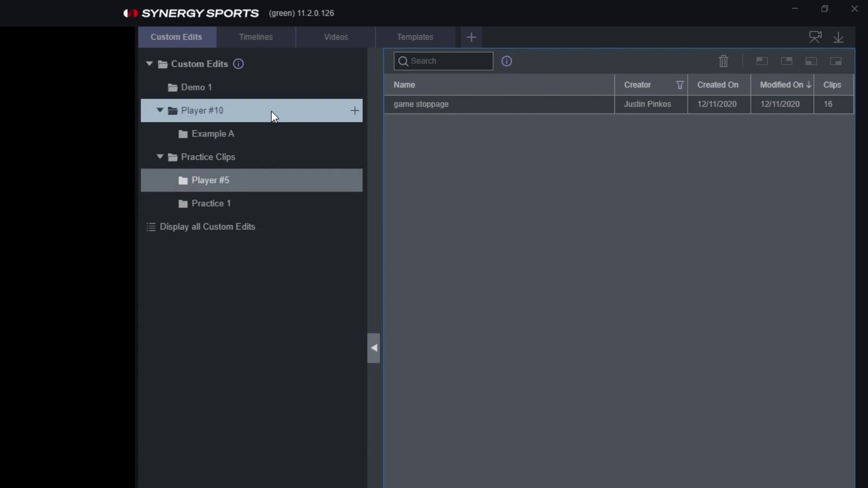
# - Create a folder named Demo 1 directly under Timelines, and view the full timelines list
pyautogui.click(257, 42)
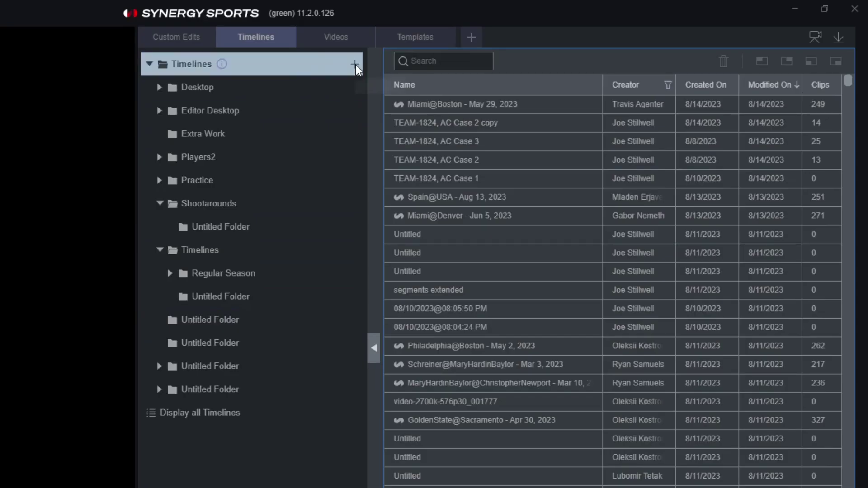
pyautogui.click(355, 64)
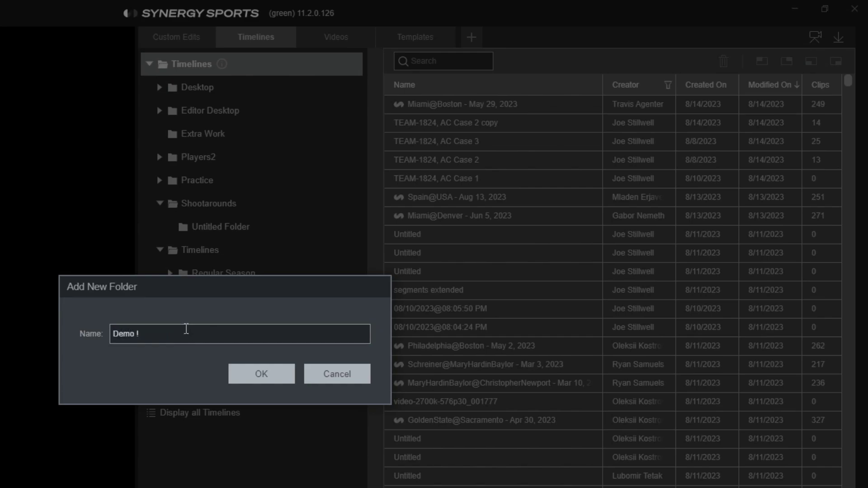
pyautogui.press('Return')
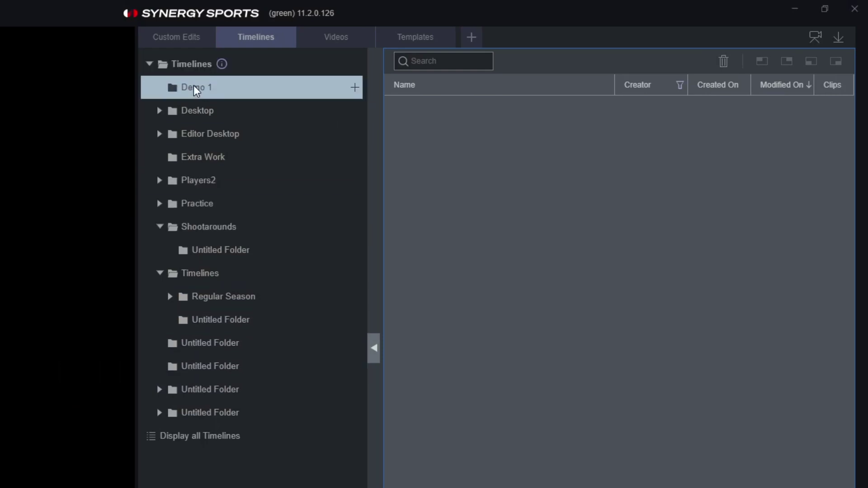
pyautogui.click(197, 64)
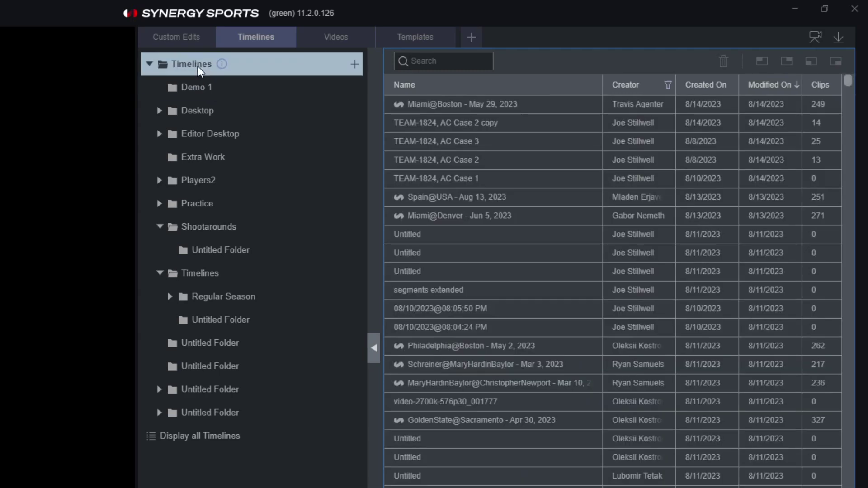
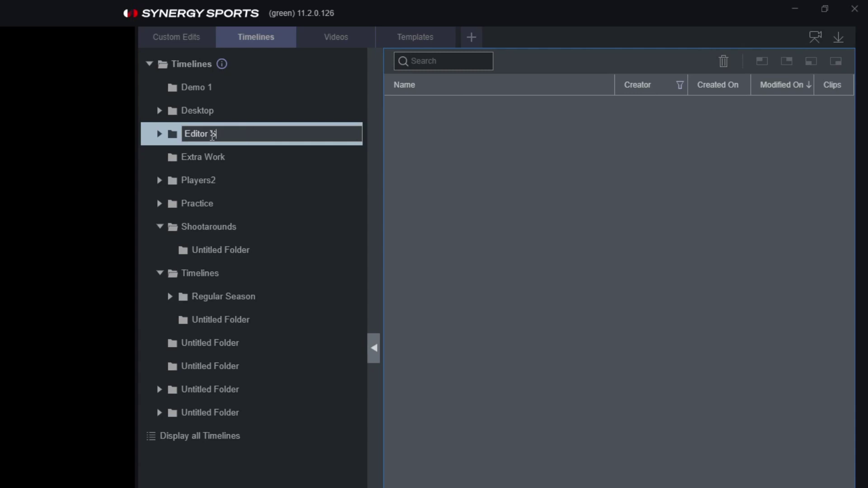
# - Rename the Editor Desktop folder under Timelines as Editor Synergy
pyautogui.press('Return')
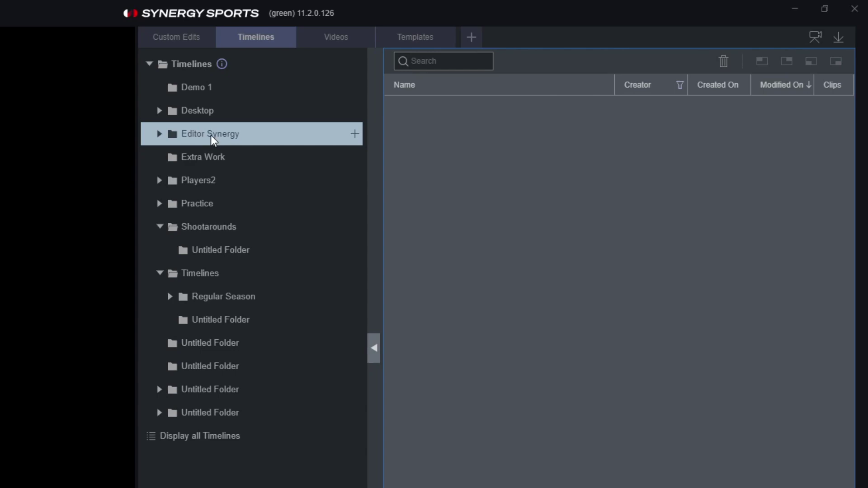
pyautogui.click(211, 135)
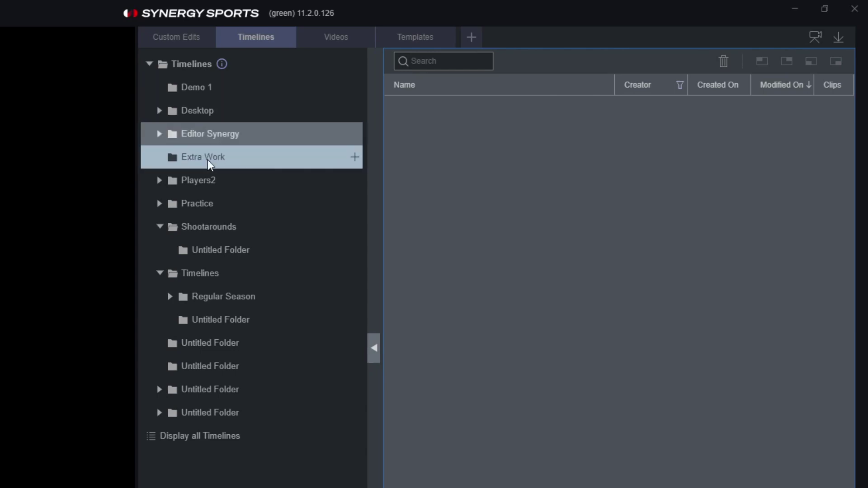
# - Open the names of the Extra Work folder and its timeline "uuuu - how do I delete a clip" for editing
pyautogui.click(199, 161)
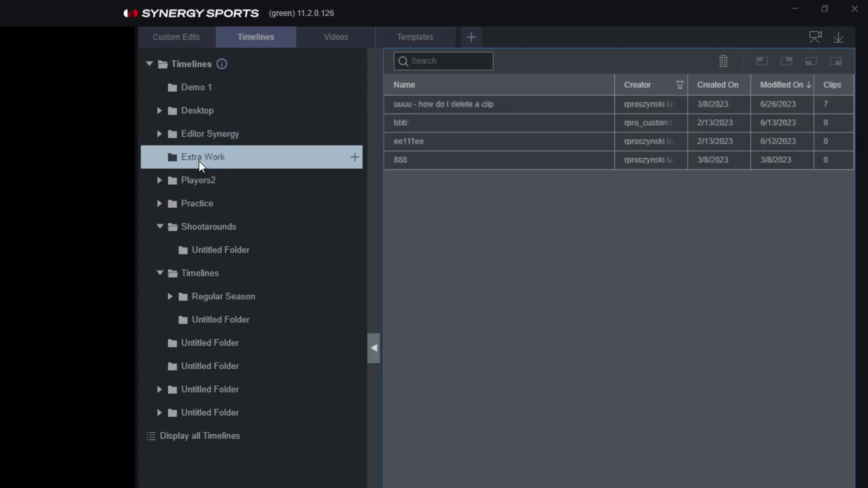
pyautogui.click(197, 159)
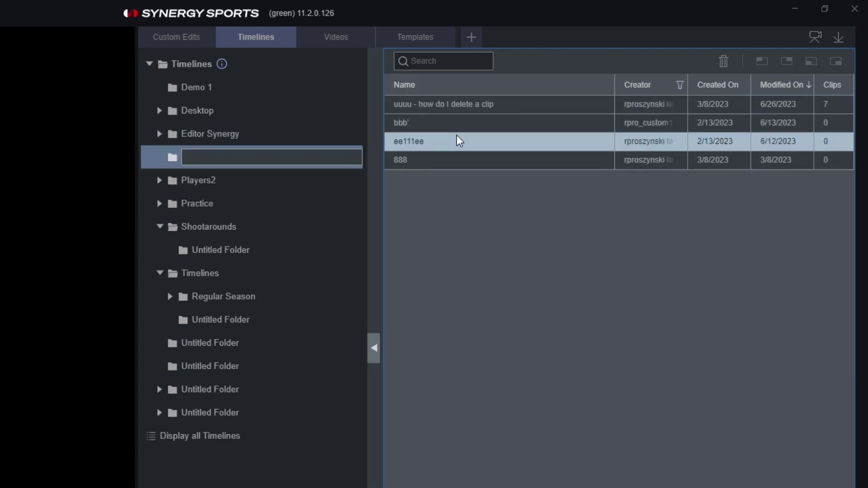
pyautogui.click(468, 105)
pyautogui.click(464, 104)
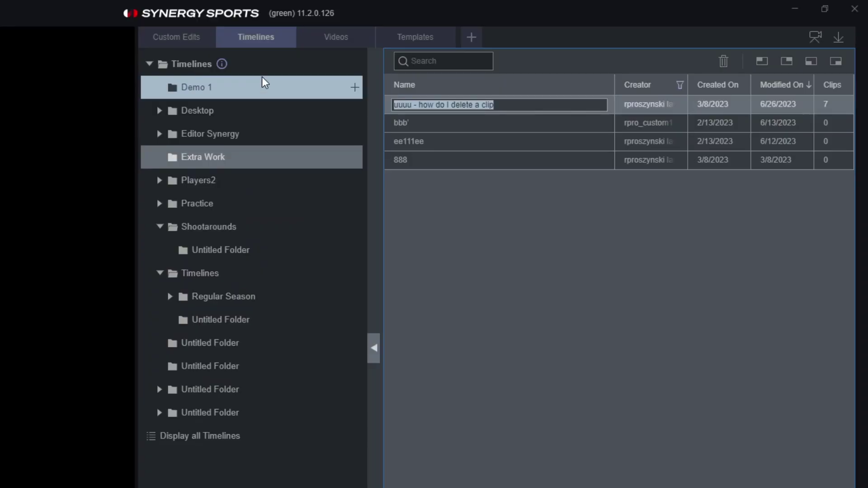
pyautogui.rightClick(260, 85)
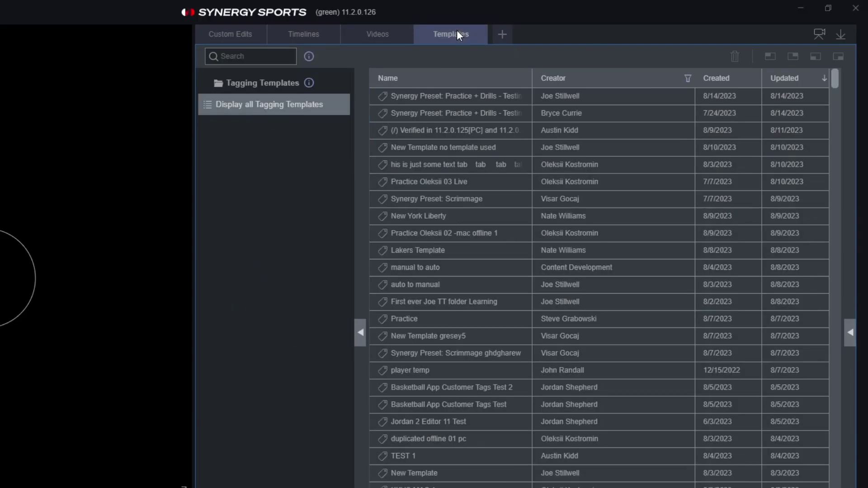
# - Expand the template preview pane, and preview the Self Scout tagging template
pyautogui.click(473, 148)
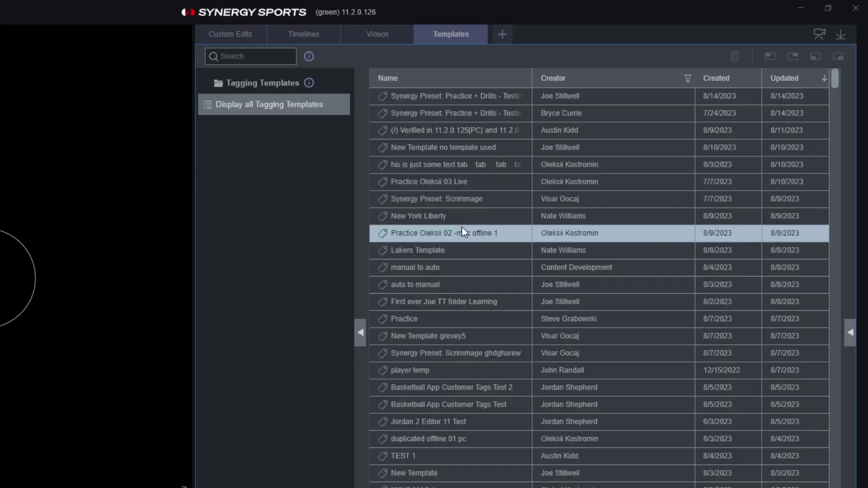
pyautogui.scroll(-10, 462, 232)
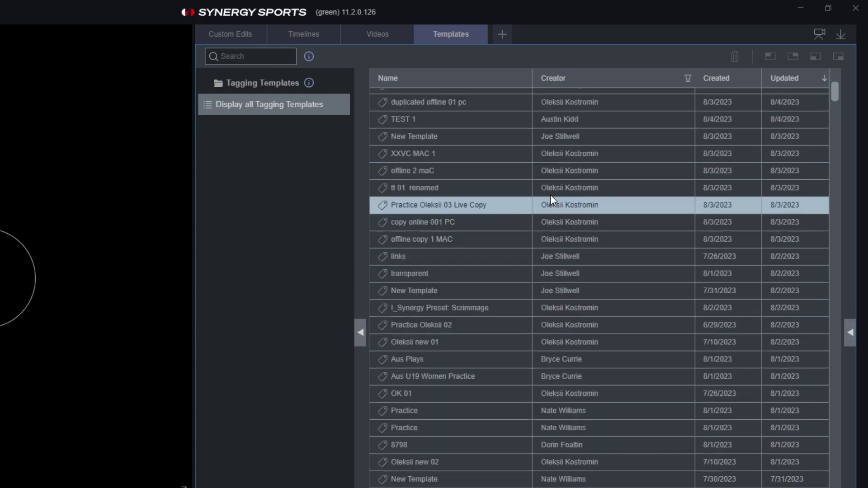
pyautogui.scroll(-11, 517, 234)
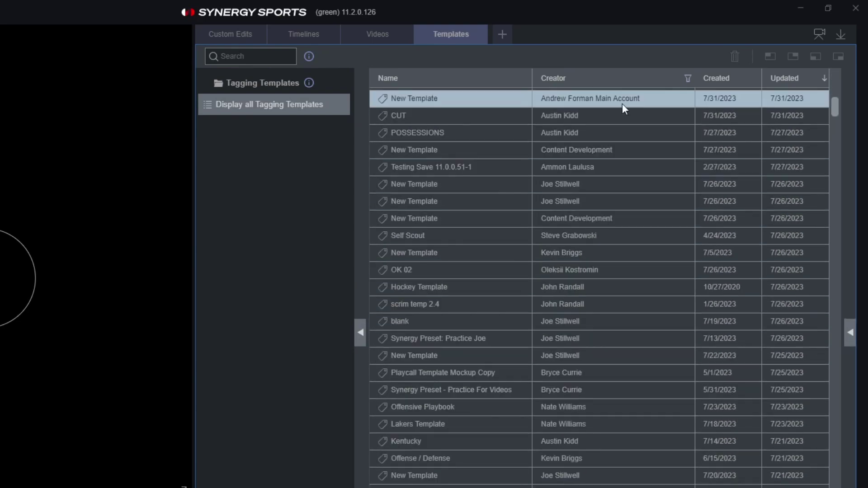
pyautogui.scroll(-16, 614, 285)
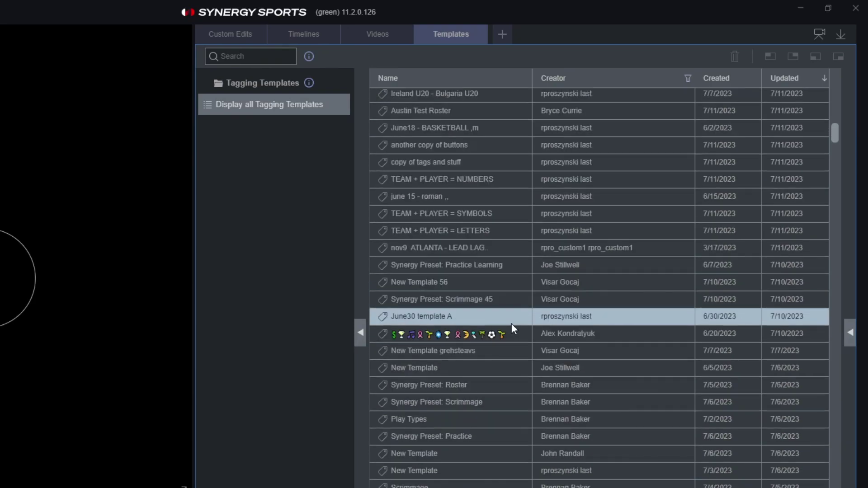
pyautogui.scroll(10, 512, 322)
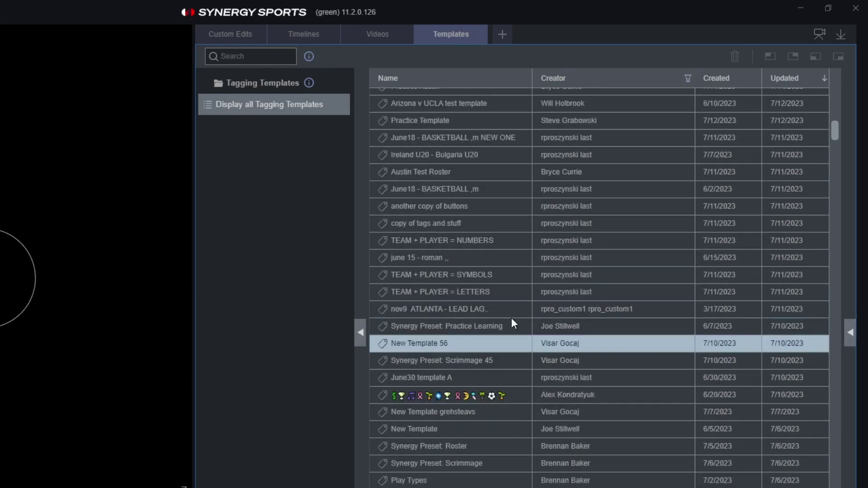
pyautogui.scroll(6, 514, 323)
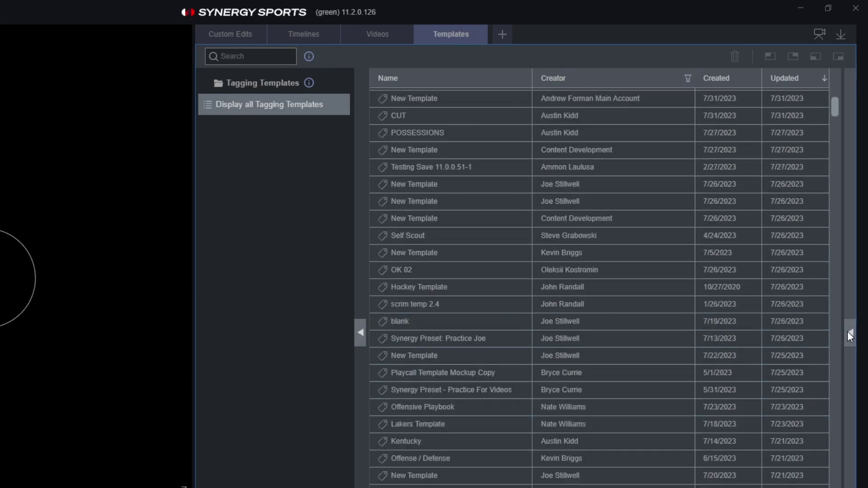
pyautogui.click(850, 334)
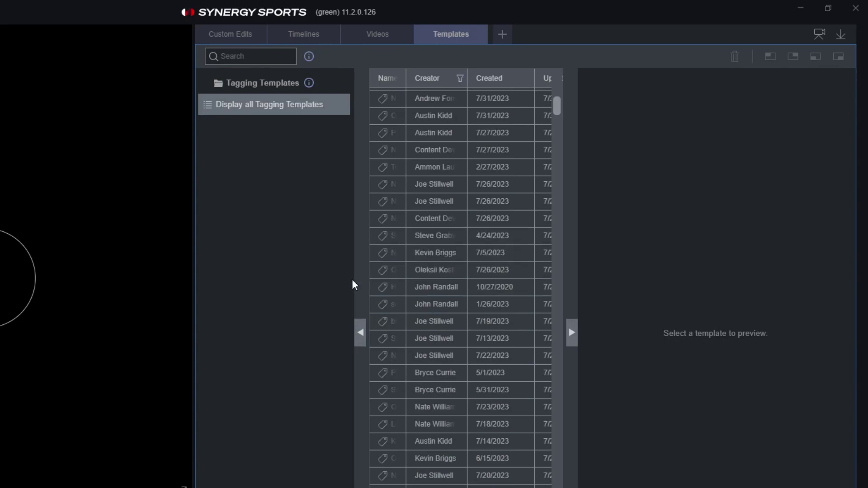
pyautogui.moveTo(368, 277); pyautogui.dragTo(294, 277)
pyautogui.click(372, 185)
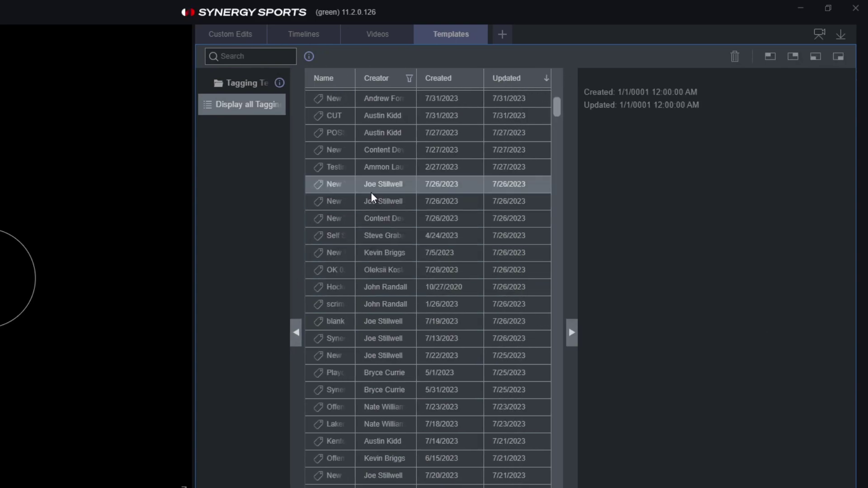
pyautogui.click(372, 201)
pyautogui.click(319, 236)
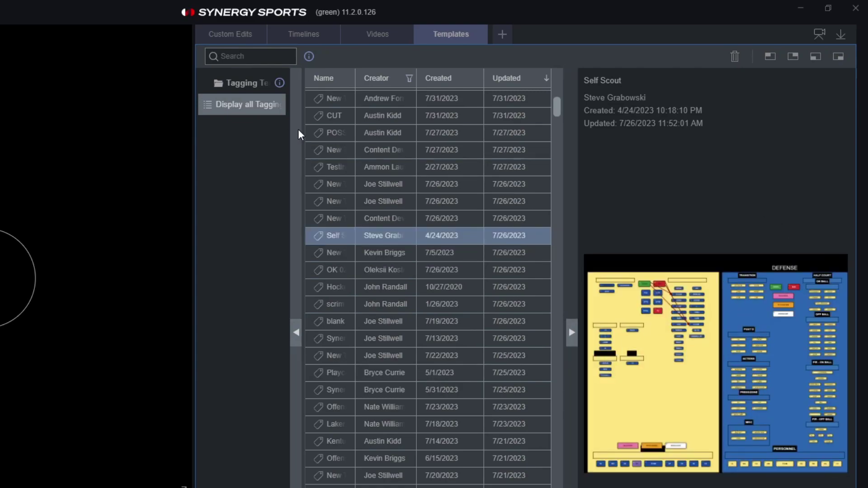
# - Widen the folder pane, and create a folder named Practice under Tagging Templates
pyautogui.moveTo(303, 130); pyautogui.dragTo(437, 145)
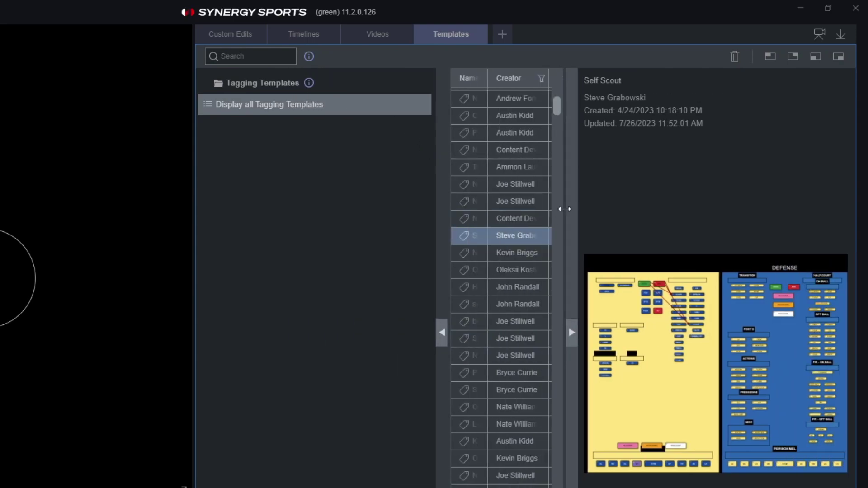
pyautogui.moveTo(564, 211); pyautogui.dragTo(718, 227)
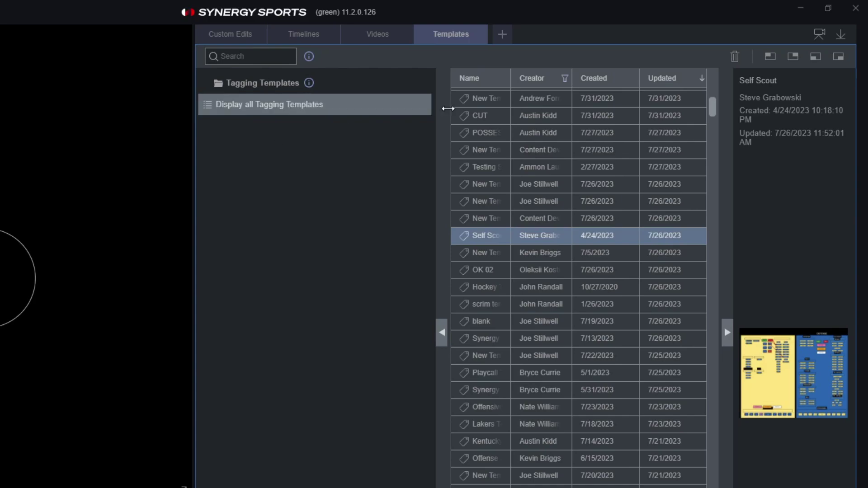
pyautogui.click(424, 105)
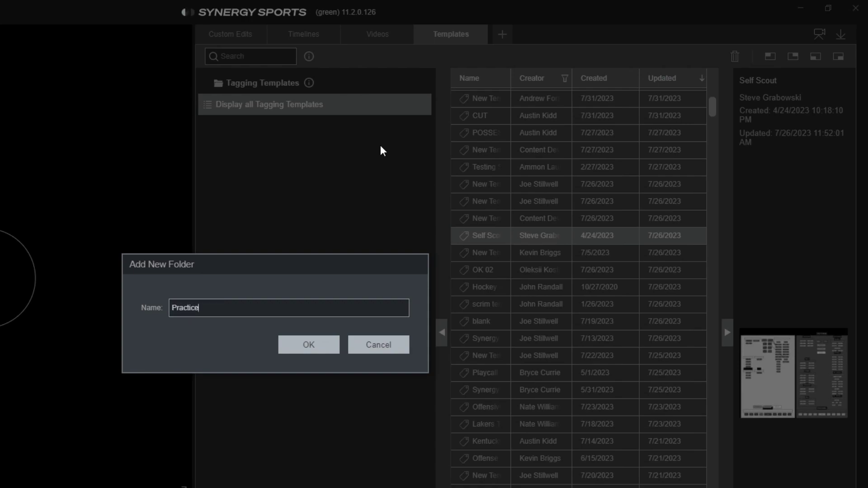
pyautogui.press('Return')
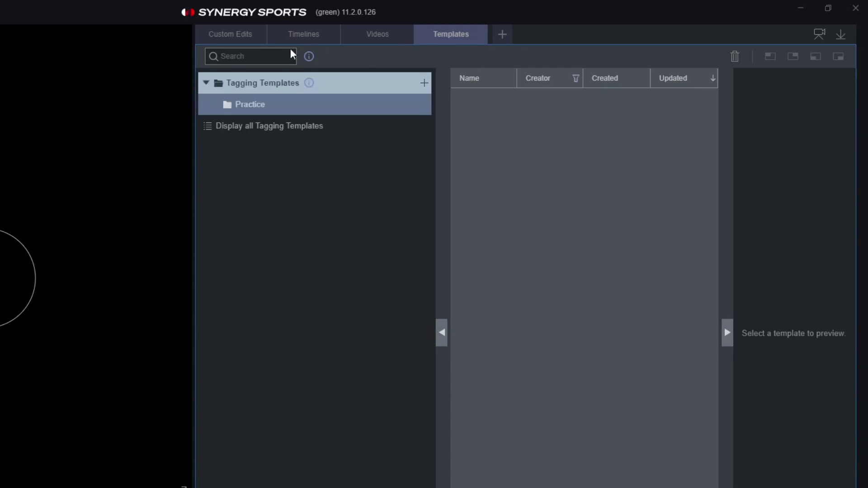
pyautogui.click(266, 85)
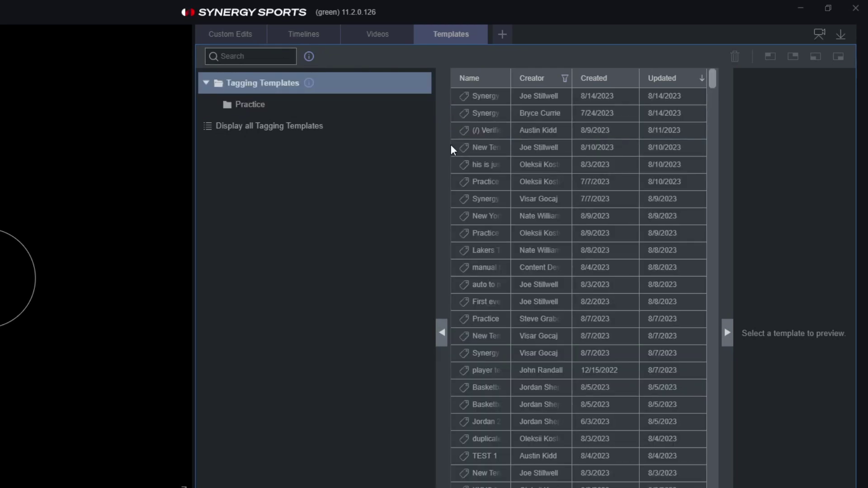
# - Widen the whole library area, and resize the folder pane so that folder names and template names are both readable
pyautogui.moveTo(440, 145); pyautogui.dragTo(283, 163)
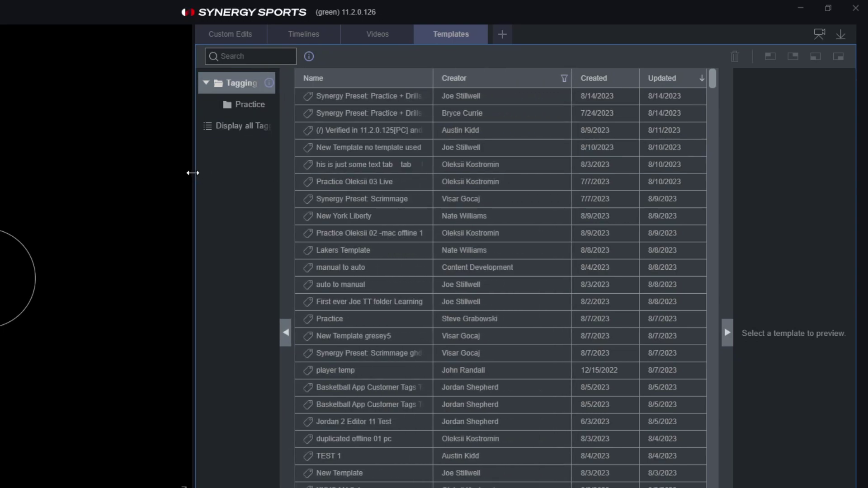
pyautogui.moveTo(193, 173); pyautogui.dragTo(57, 167)
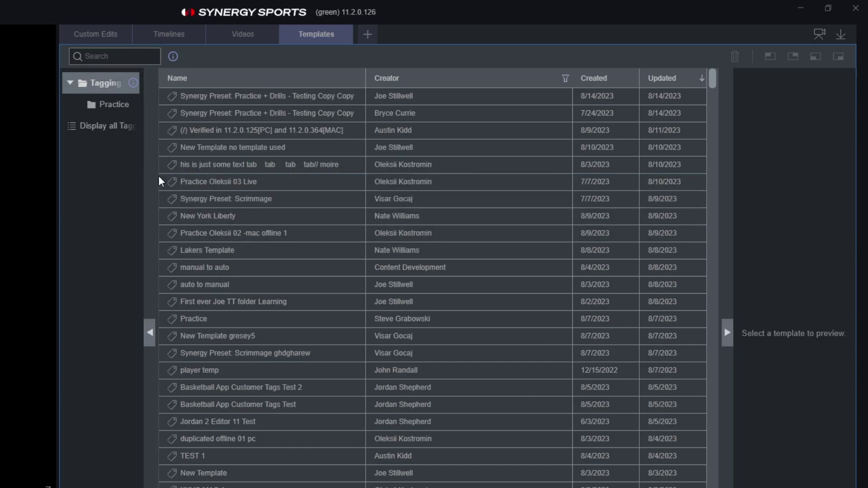
pyautogui.moveTo(155, 175); pyautogui.dragTo(293, 212)
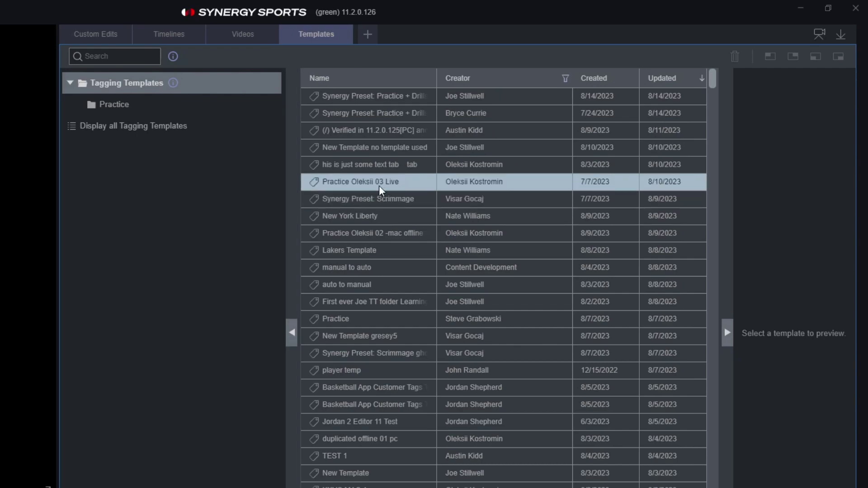
# - Move the "Synergy Preset: Practice + Drills - Testing Copy Copy" template created 7/24/2023 into the Practice folder
pyautogui.click(475, 116)
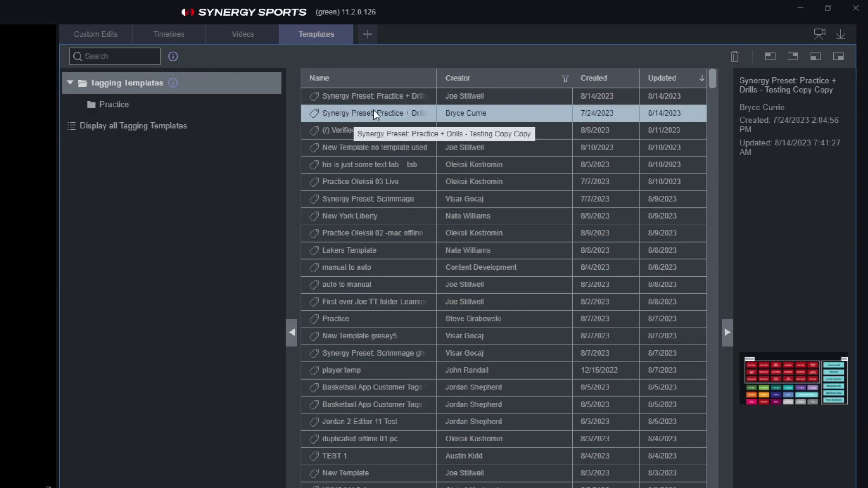
pyautogui.click(78, 106)
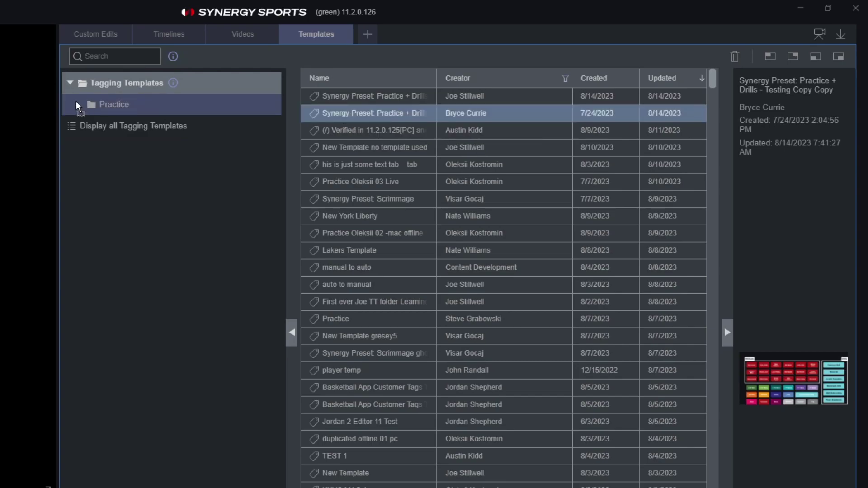